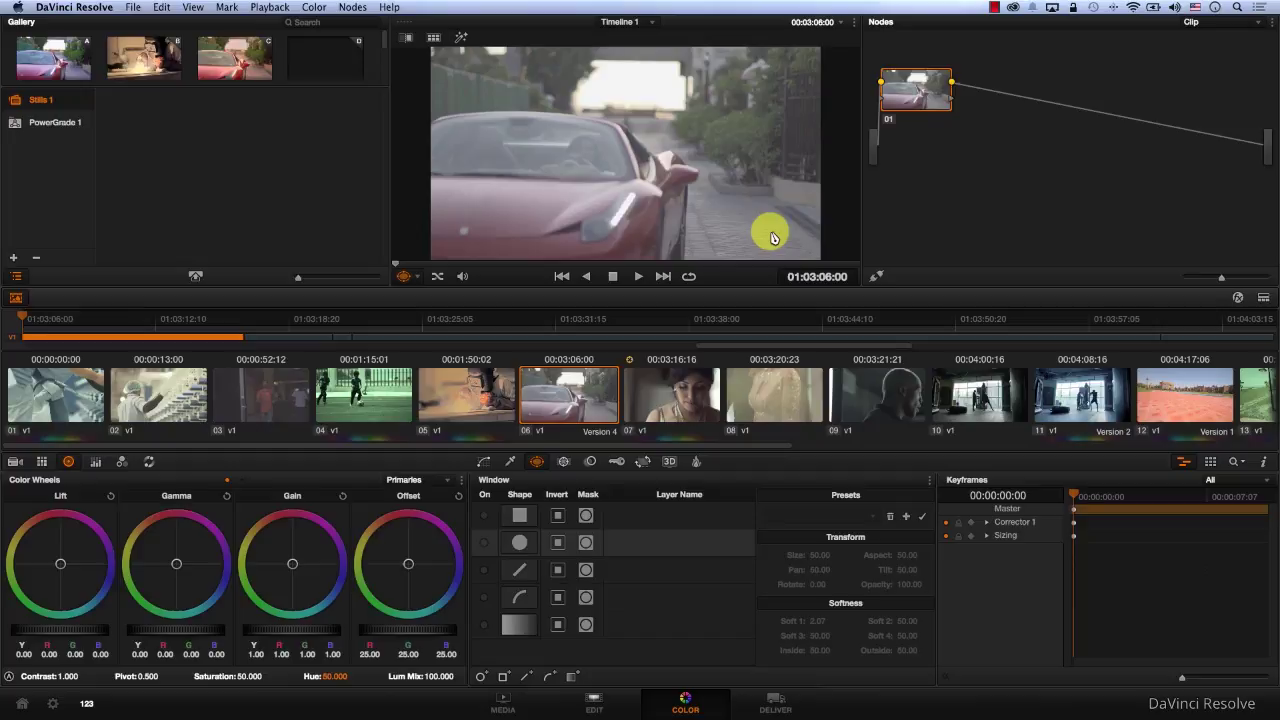
Step: Open the Qualifier palette and cycle its mode through RGB and LUM, ending on HSL
click(509, 464)
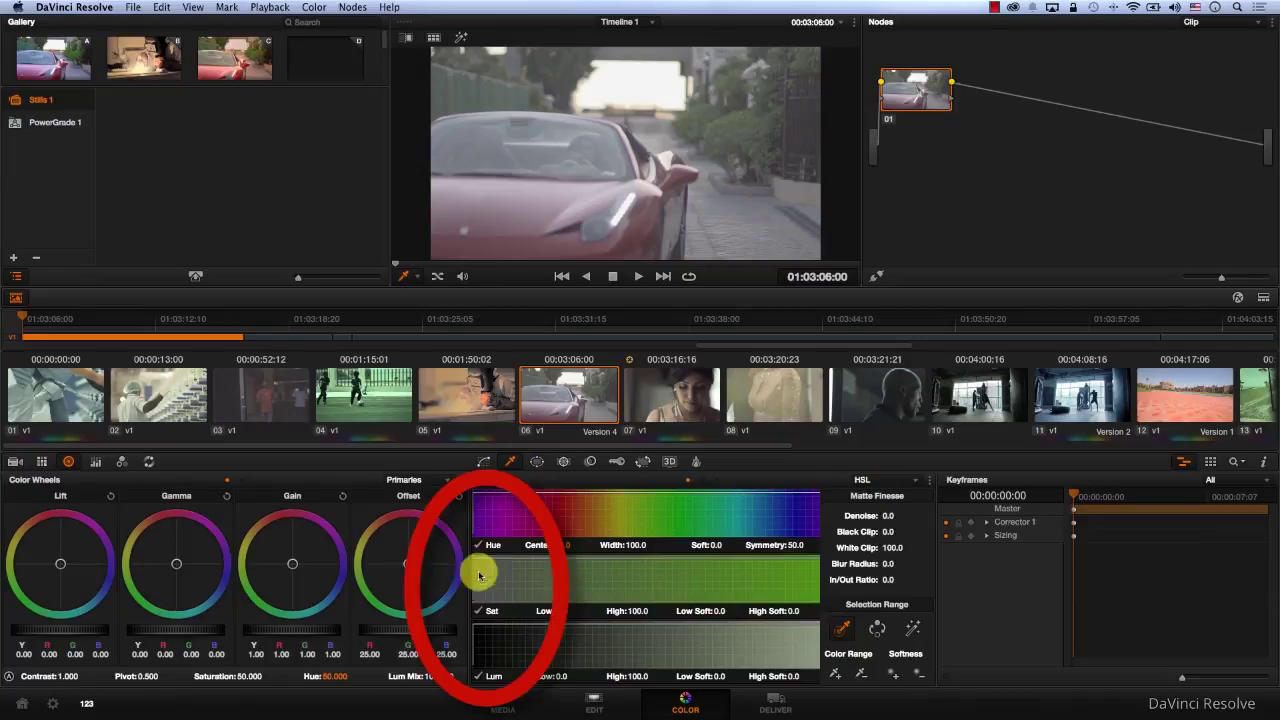
click(866, 481)
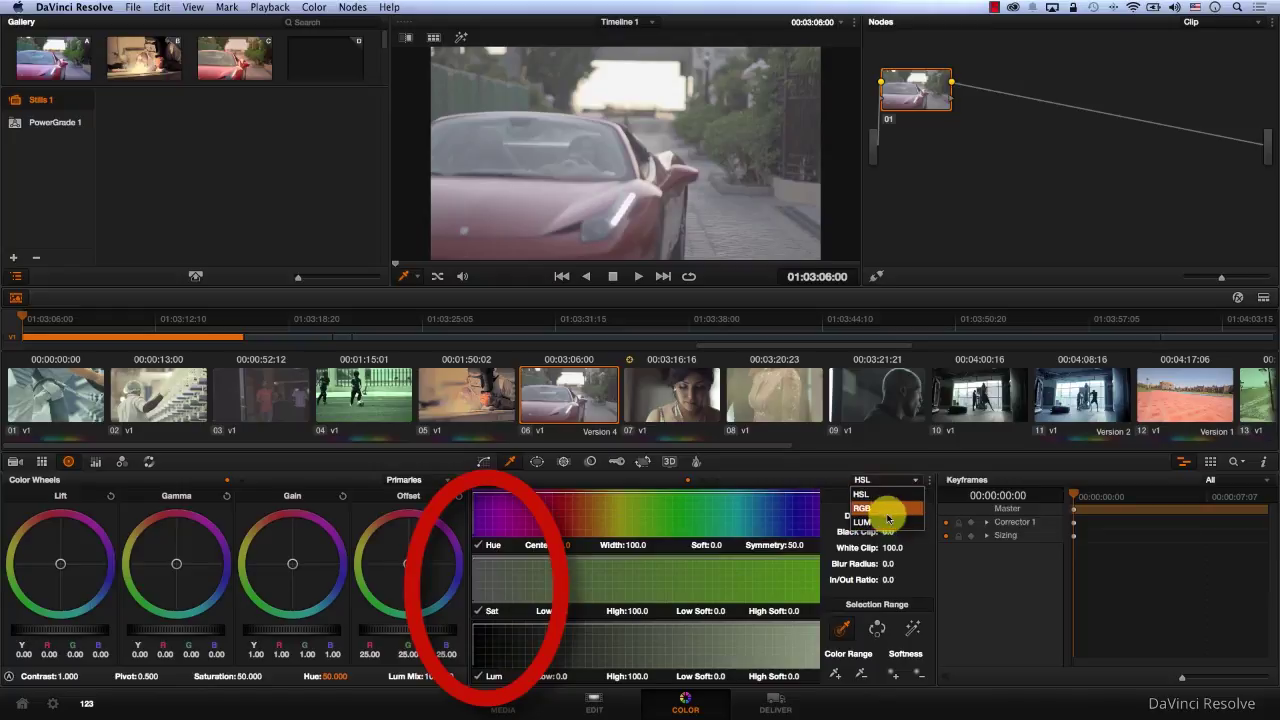
click(888, 502)
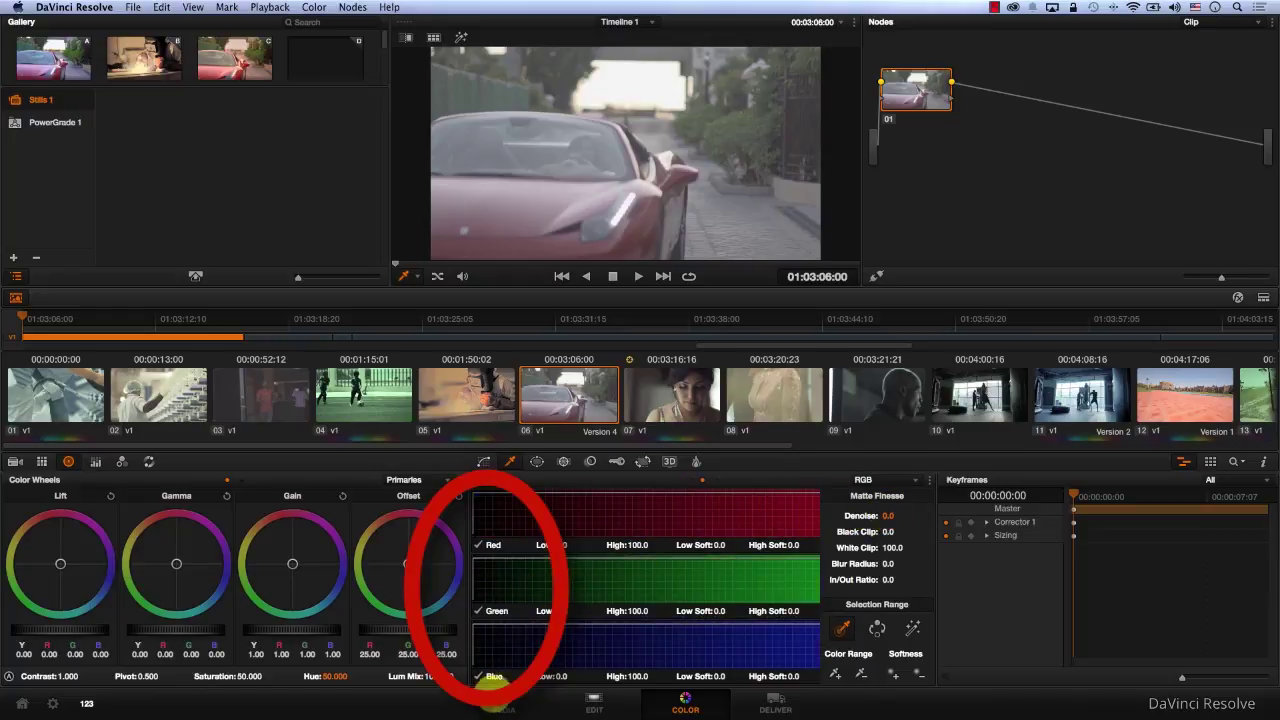
click(866, 480)
click(870, 516)
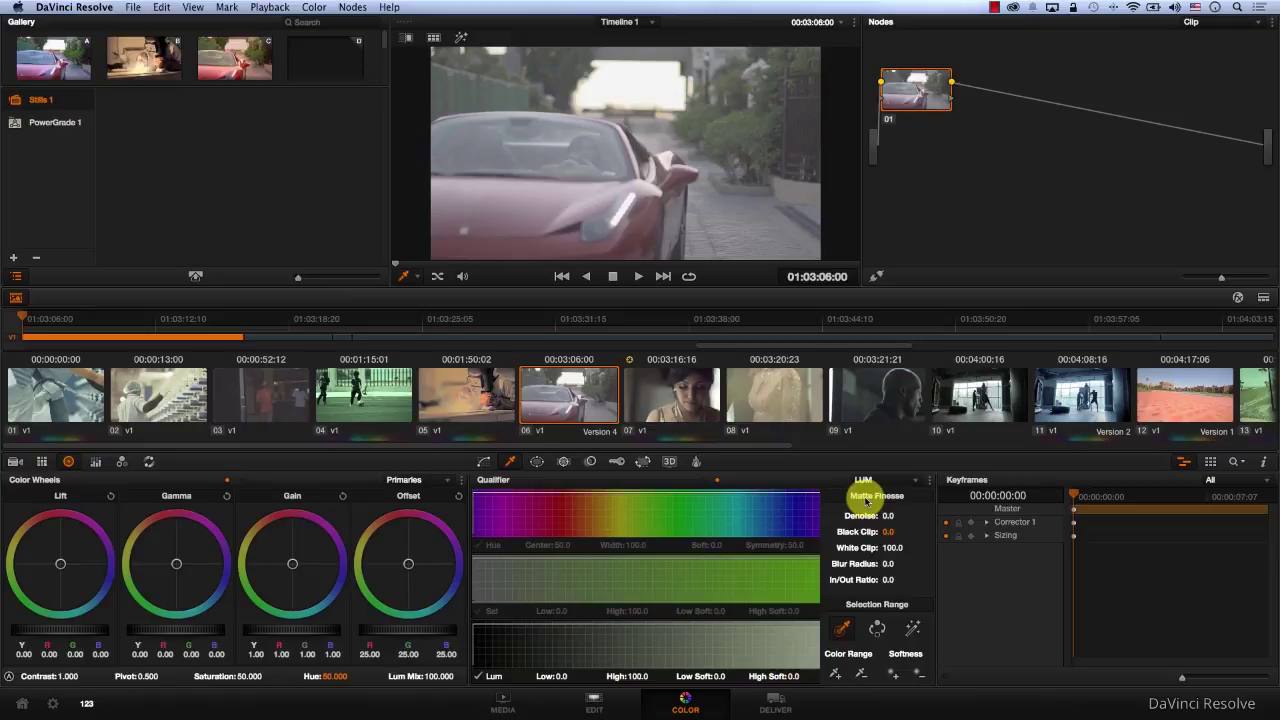
click(864, 480)
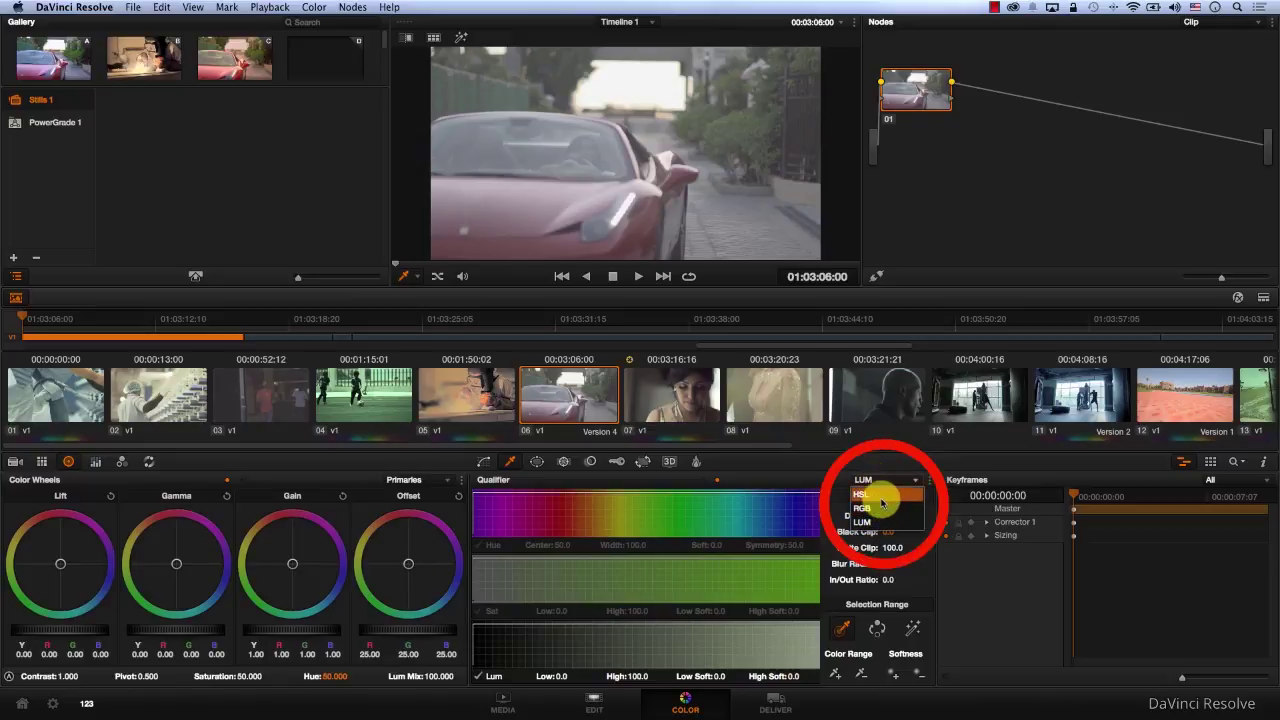
click(882, 498)
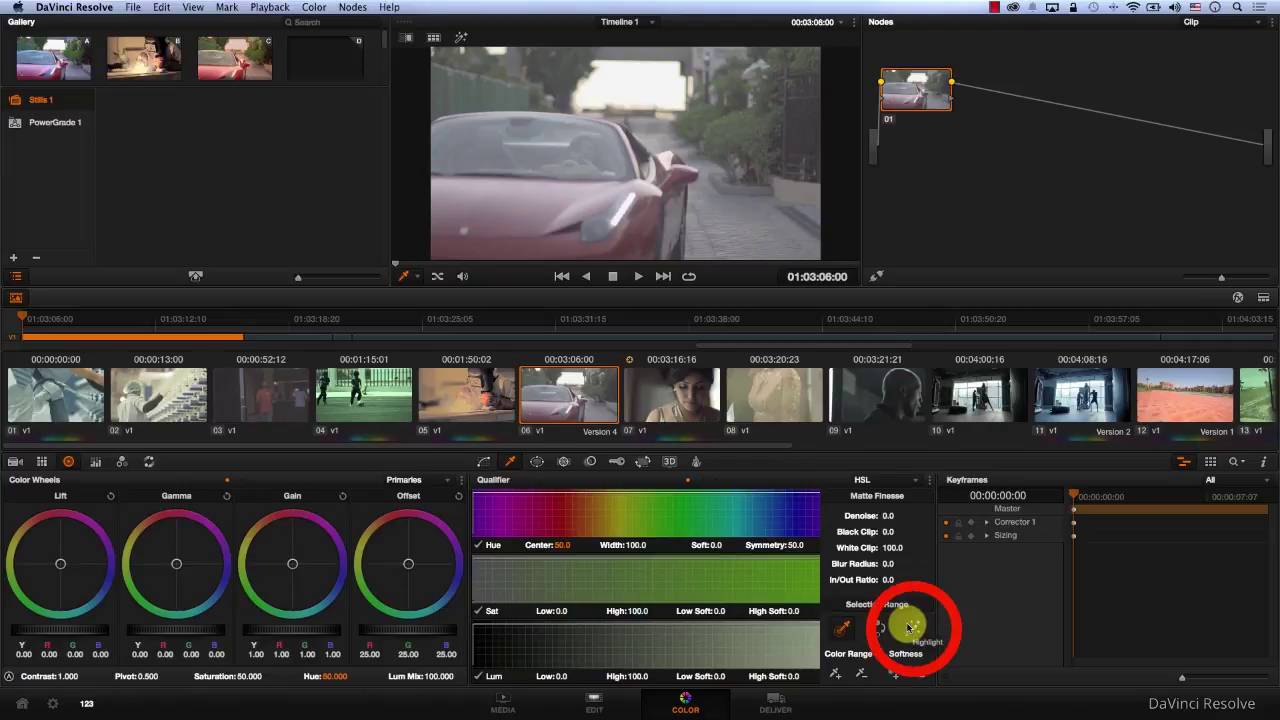
Step: Add serial node 02 with Alt+S, pick the Color Range tool, and toggle the highlight preview
click(461, 42)
key(alt+s)
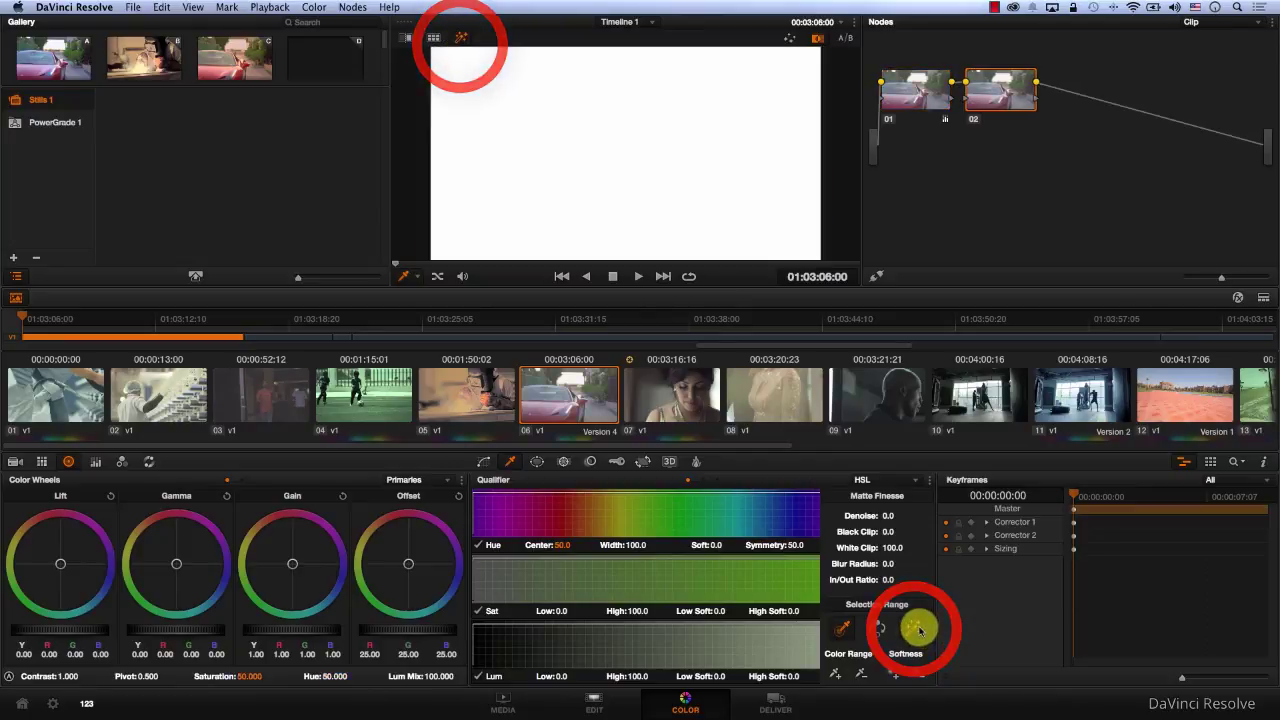
click(919, 629)
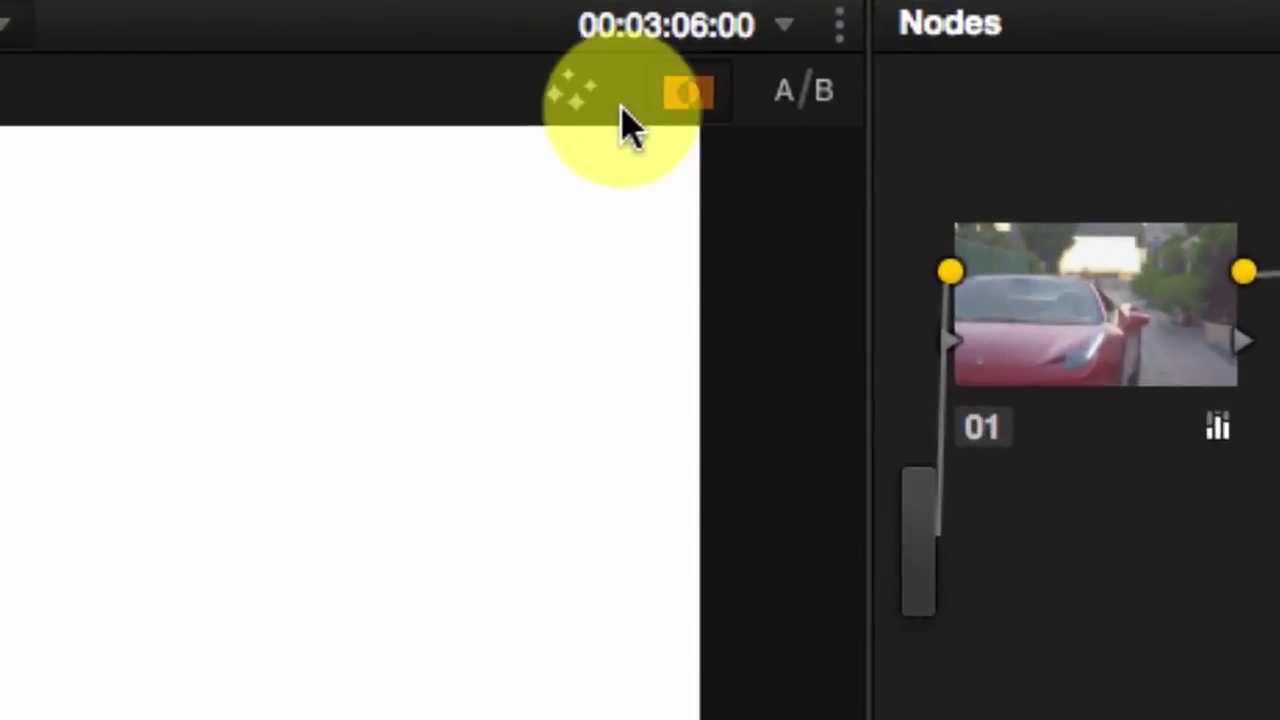
key(shift+h)
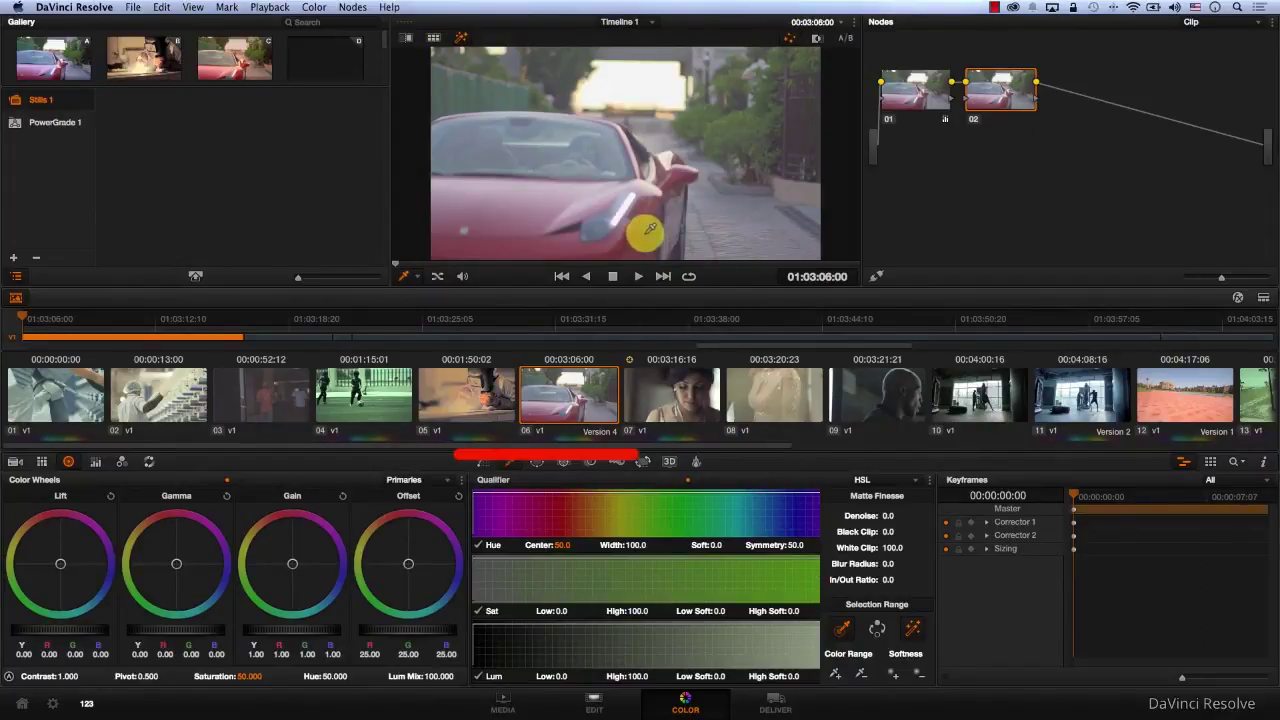
Step: Sample the car's red paint with the eyedropper and raise Matte Finesse Denoise to 36.1
mouse_move(650, 228)
mouse_down()
mouse_move(608, 243)
mouse_move(567, 236)
mouse_move(543, 203)
mouse_move(589, 197)
mouse_up()
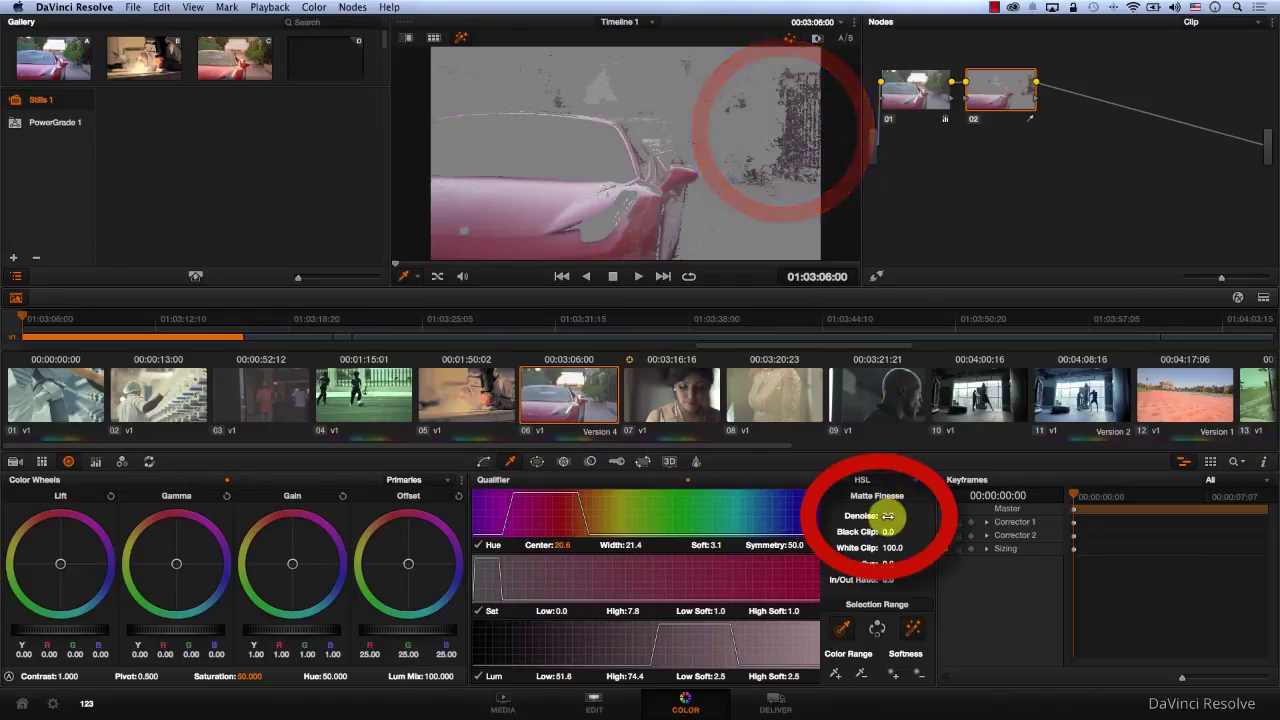
mouse_move(895, 512)
mouse_down()
mouse_move(1127, 515)
mouse_move(887, 516)
mouse_up()
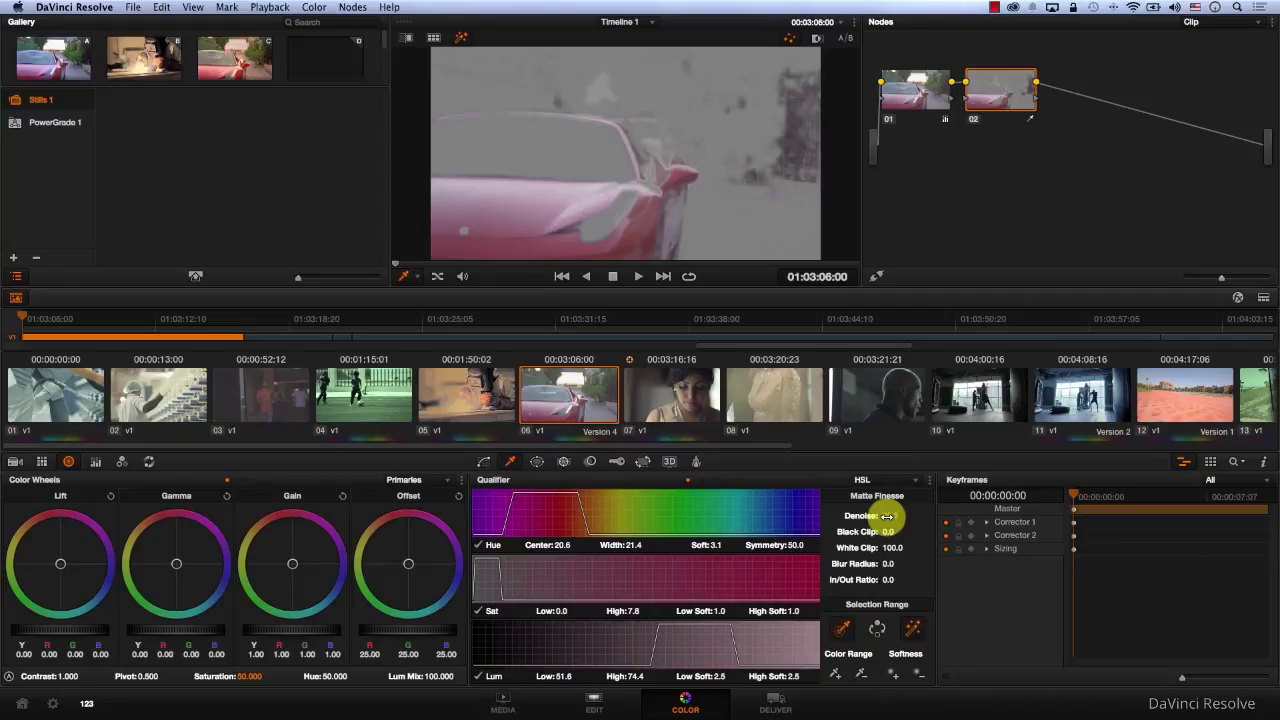
Step: In black/white highlight view, set Black Clip 26.5, White Clip 80.9 and Blur Radius 6.1
click(817, 40)
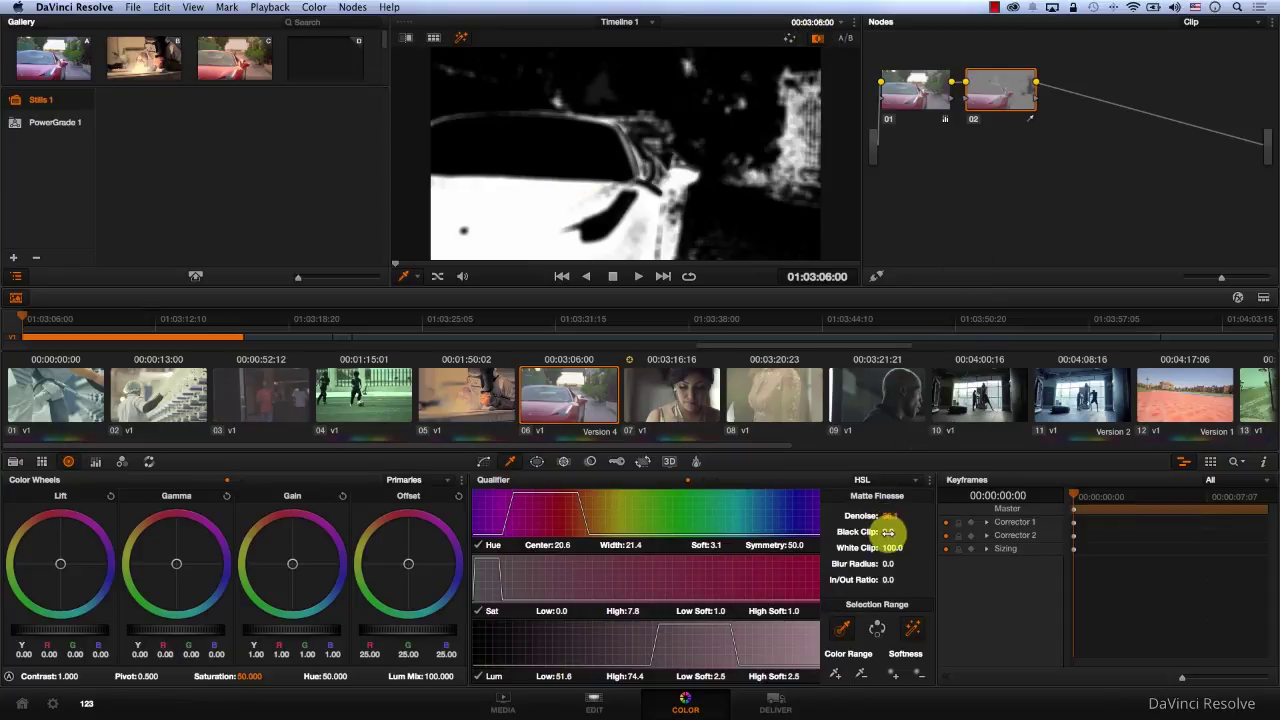
drag(888, 532, 997, 537)
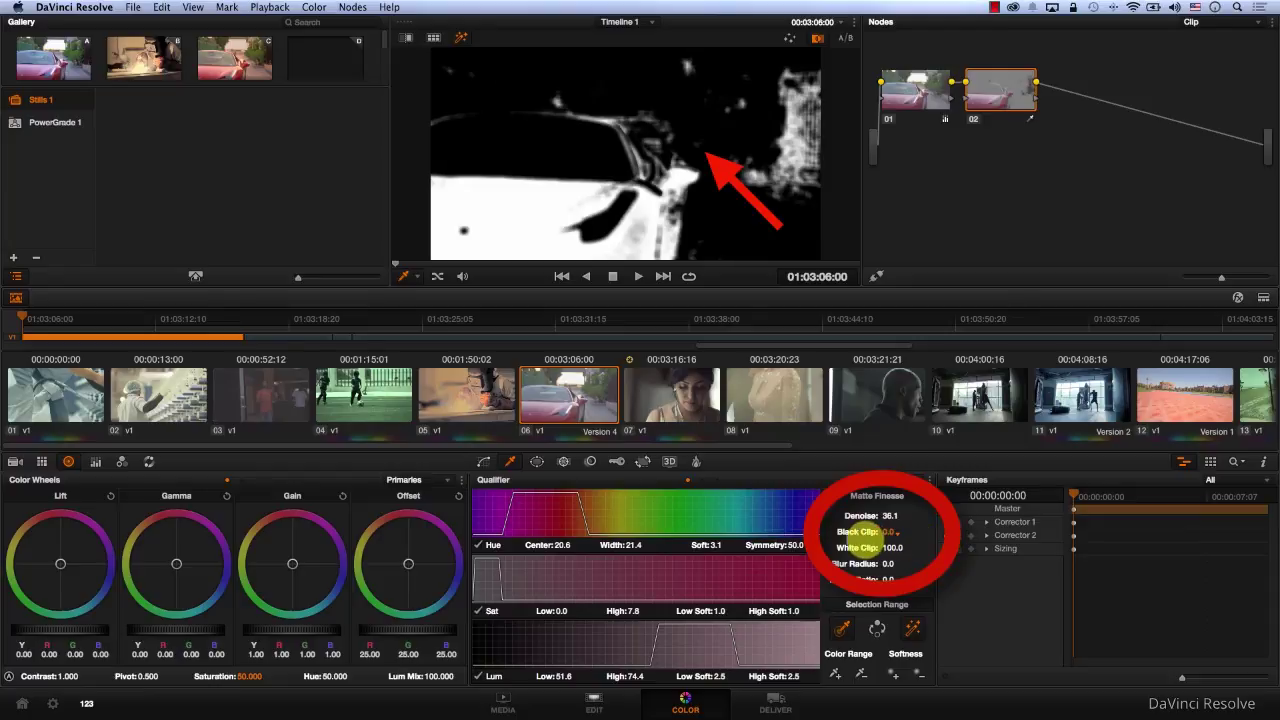
drag(893, 531, 916, 533)
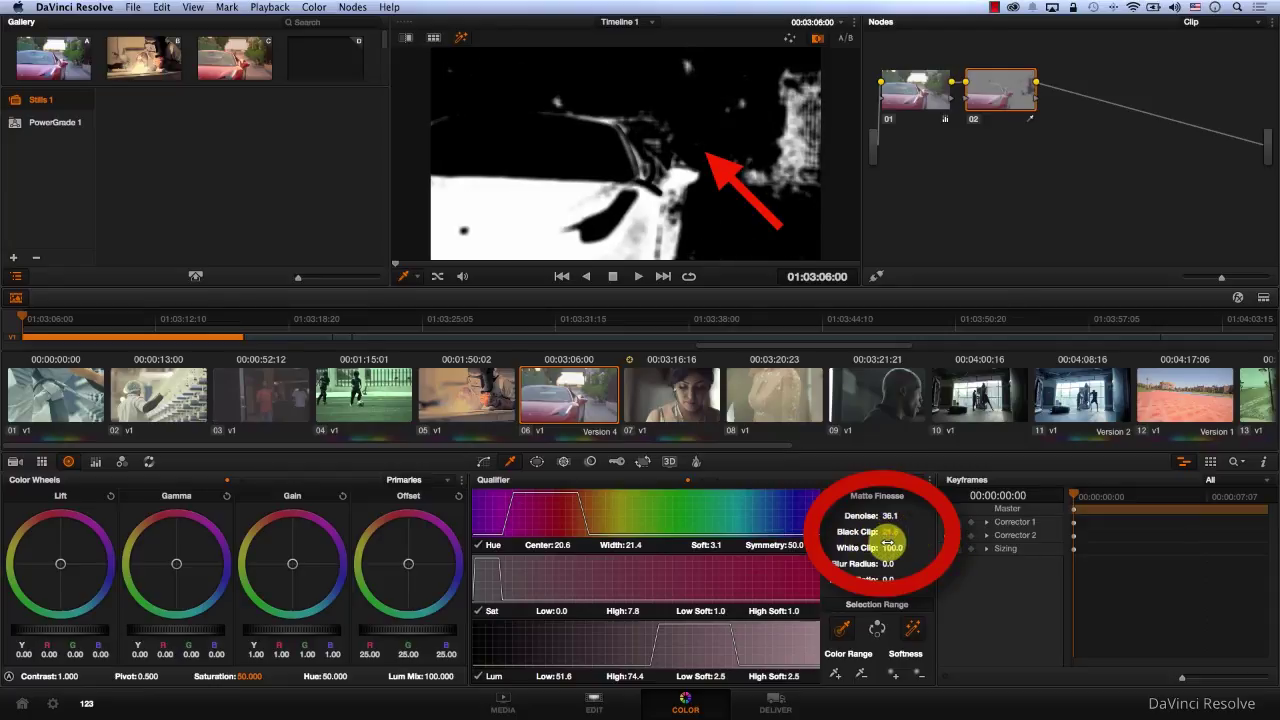
drag(890, 547, 1166, 528)
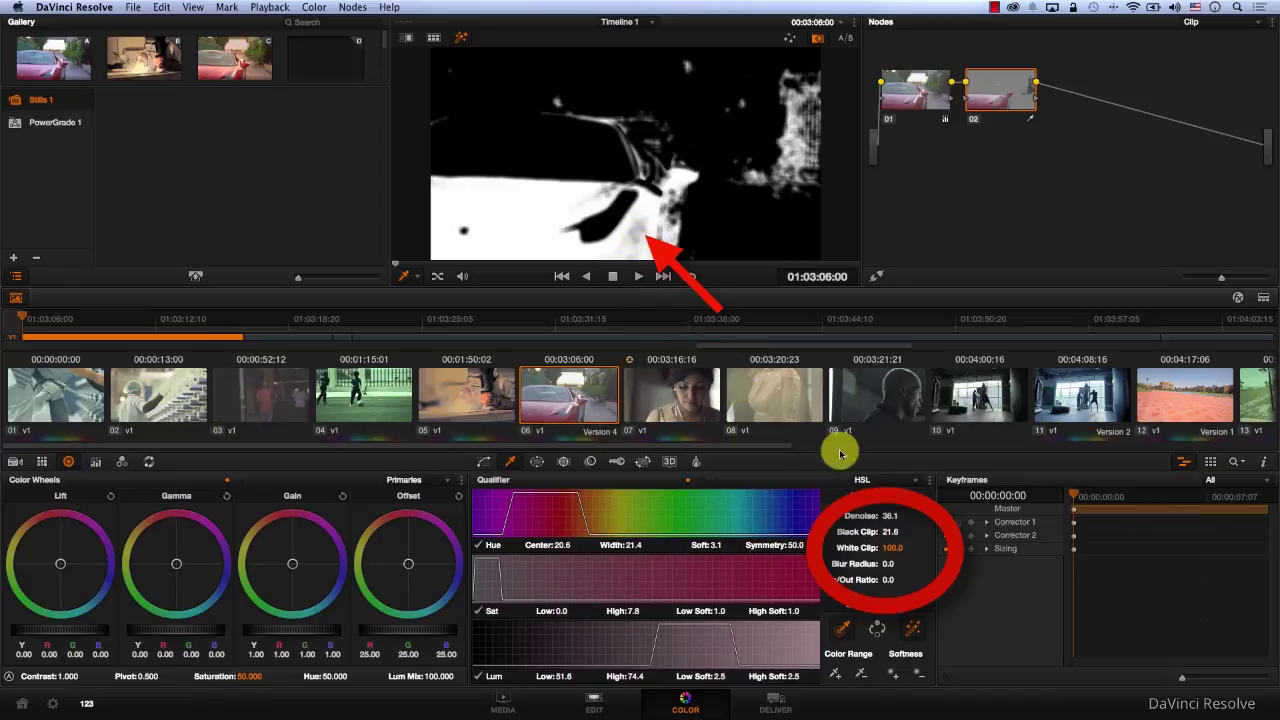
drag(894, 540, 766, 563)
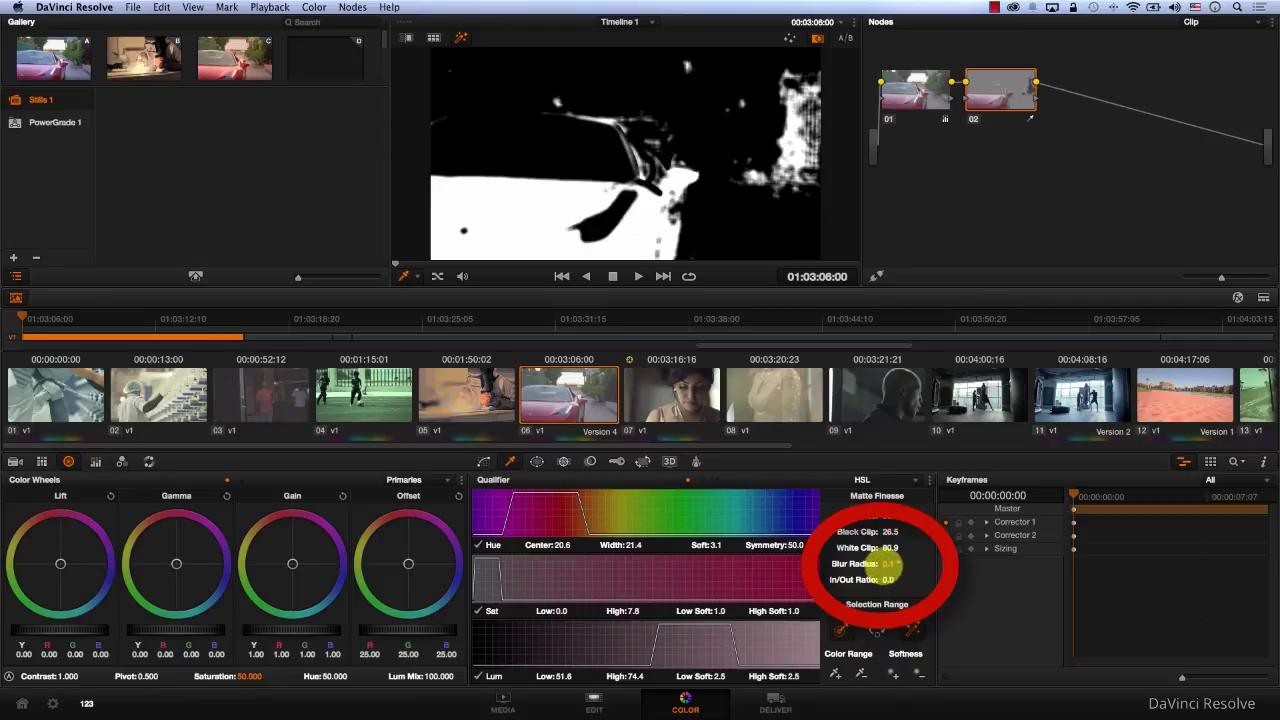
mouse_move(894, 563)
mouse_down()
mouse_move(922, 565)
mouse_move(895, 562)
mouse_move(889, 578)
mouse_up()
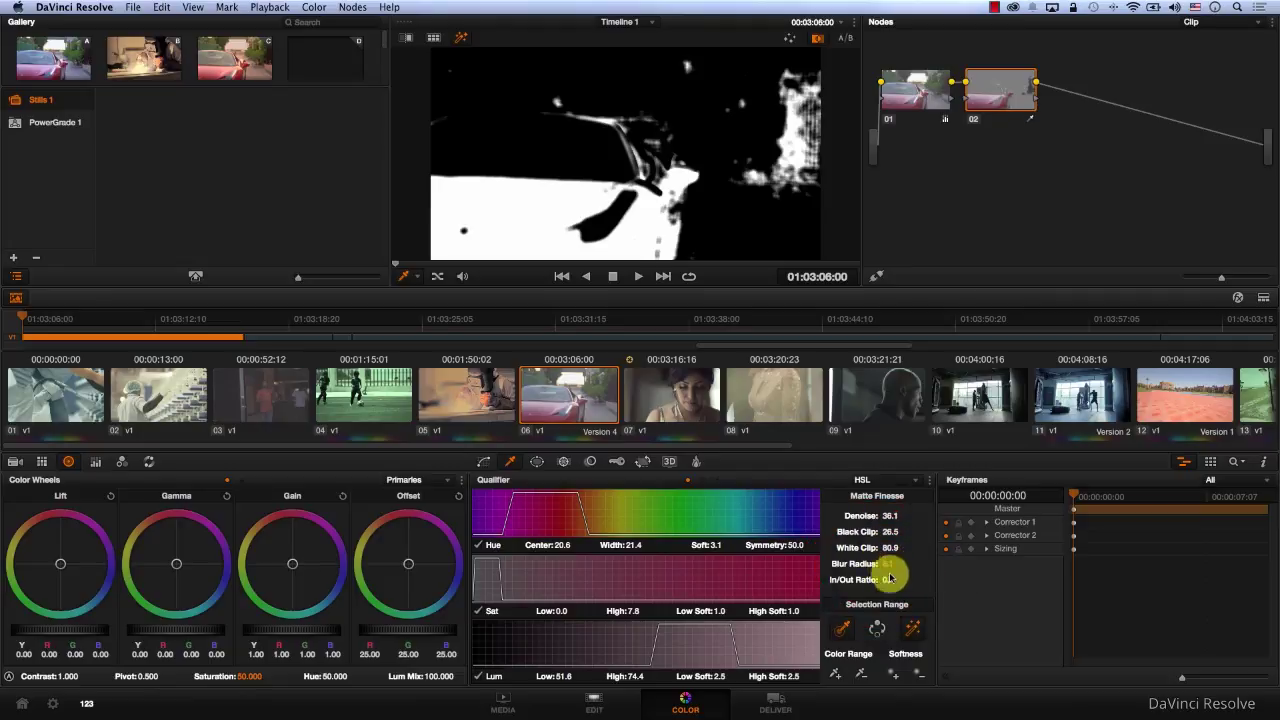
Step: Turn off highlight and push the Offset wheel toward orange-red (43.84, 21.22, 4.68)
click(917, 631)
click(413, 570)
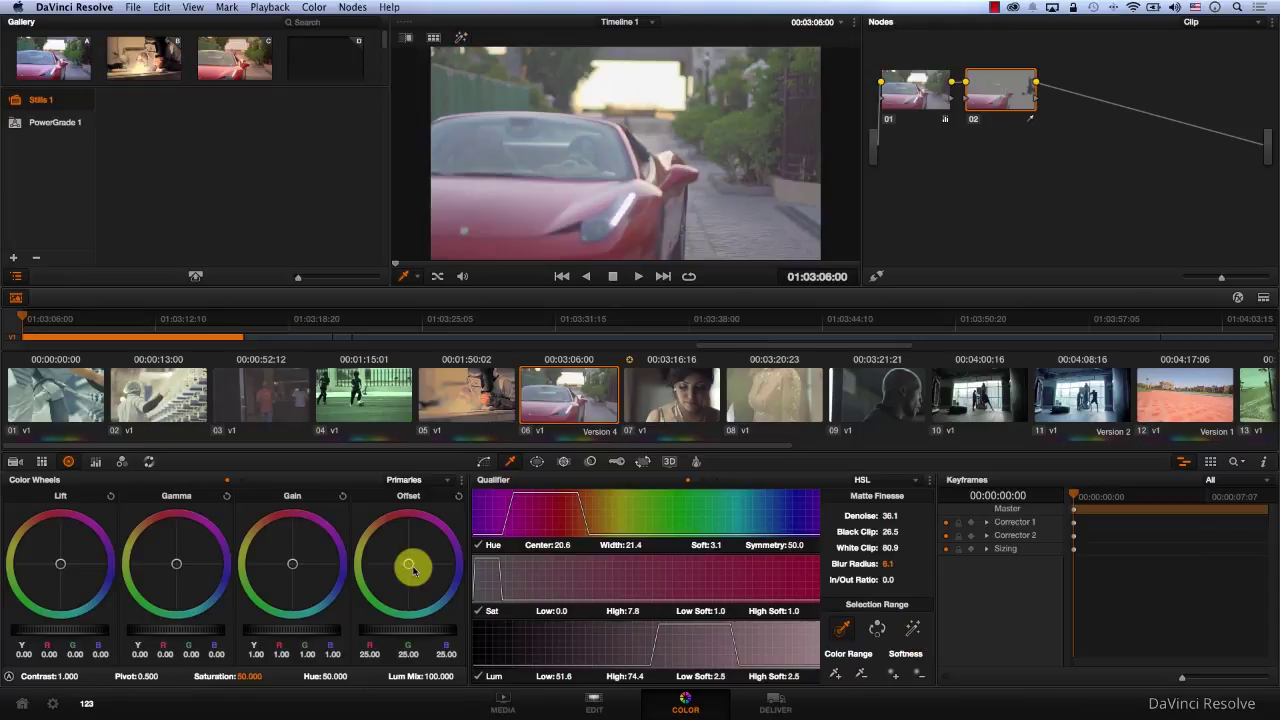
drag(413, 570, 240, 363)
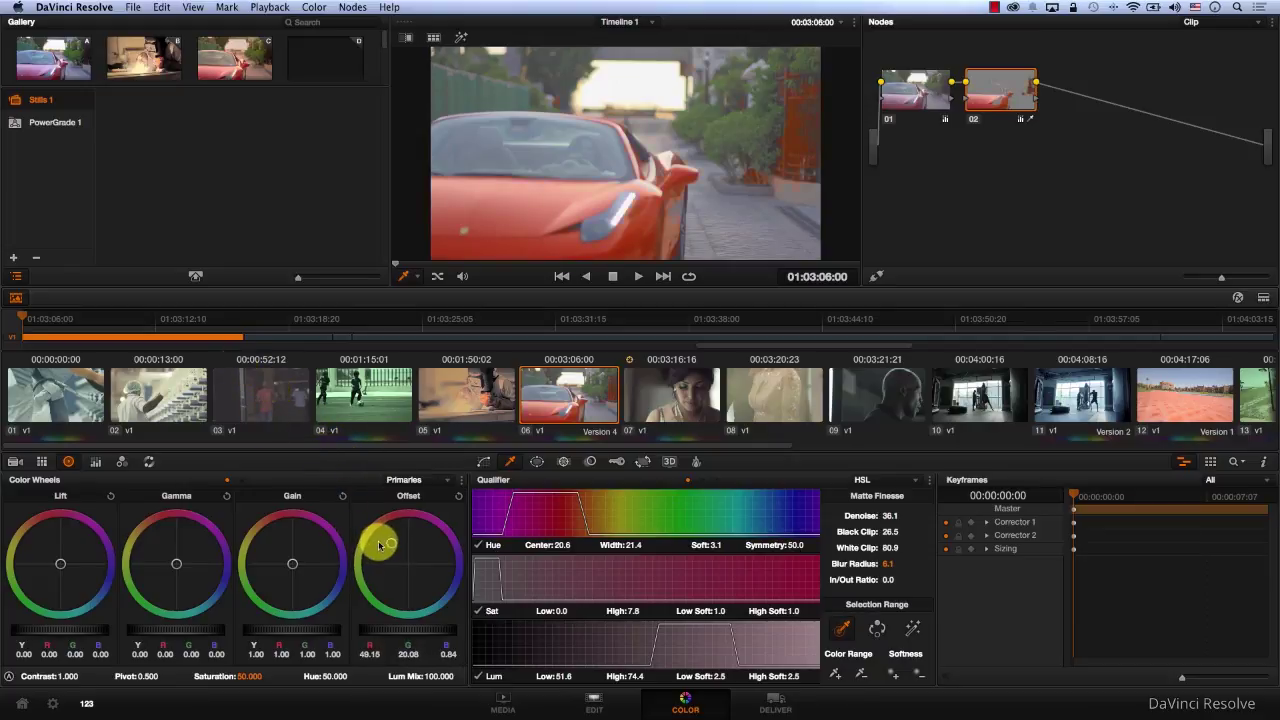
mouse_move(380, 545)
mouse_down()
mouse_move(381, 534)
mouse_move(409, 586)
mouse_move(390, 553)
mouse_move(396, 564)
mouse_up()
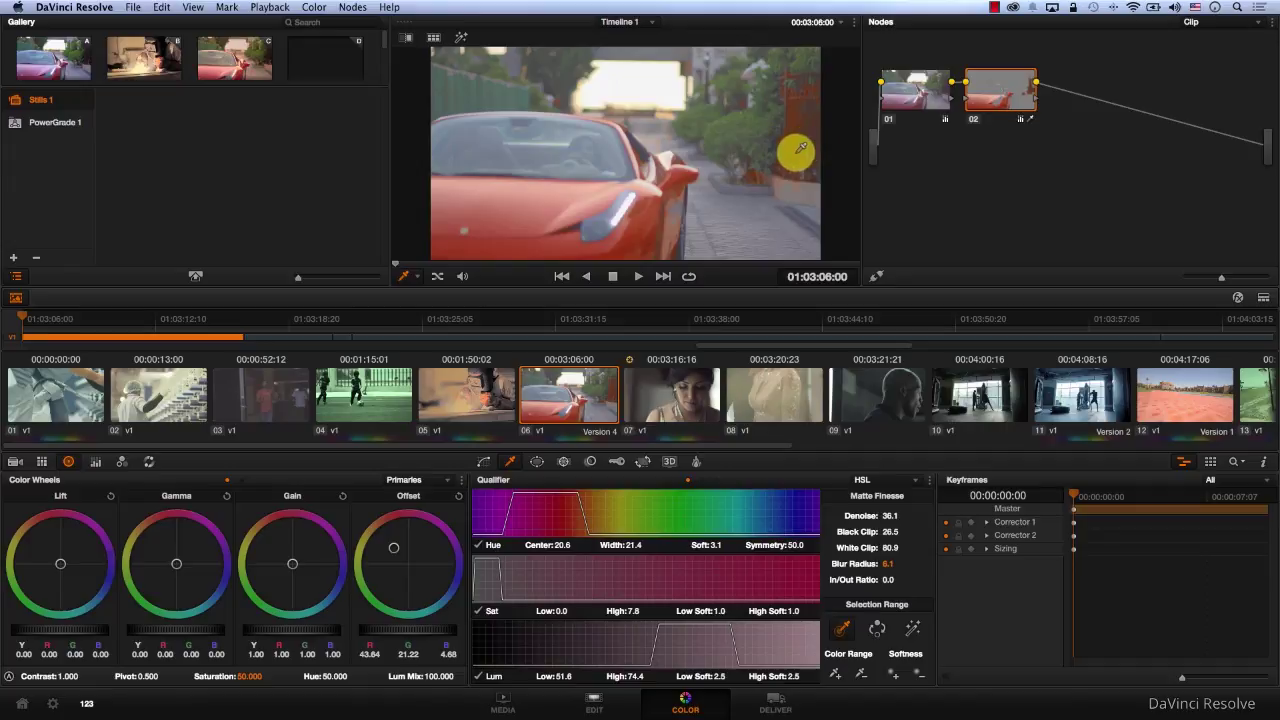
scroll(712, 176, down, 2)
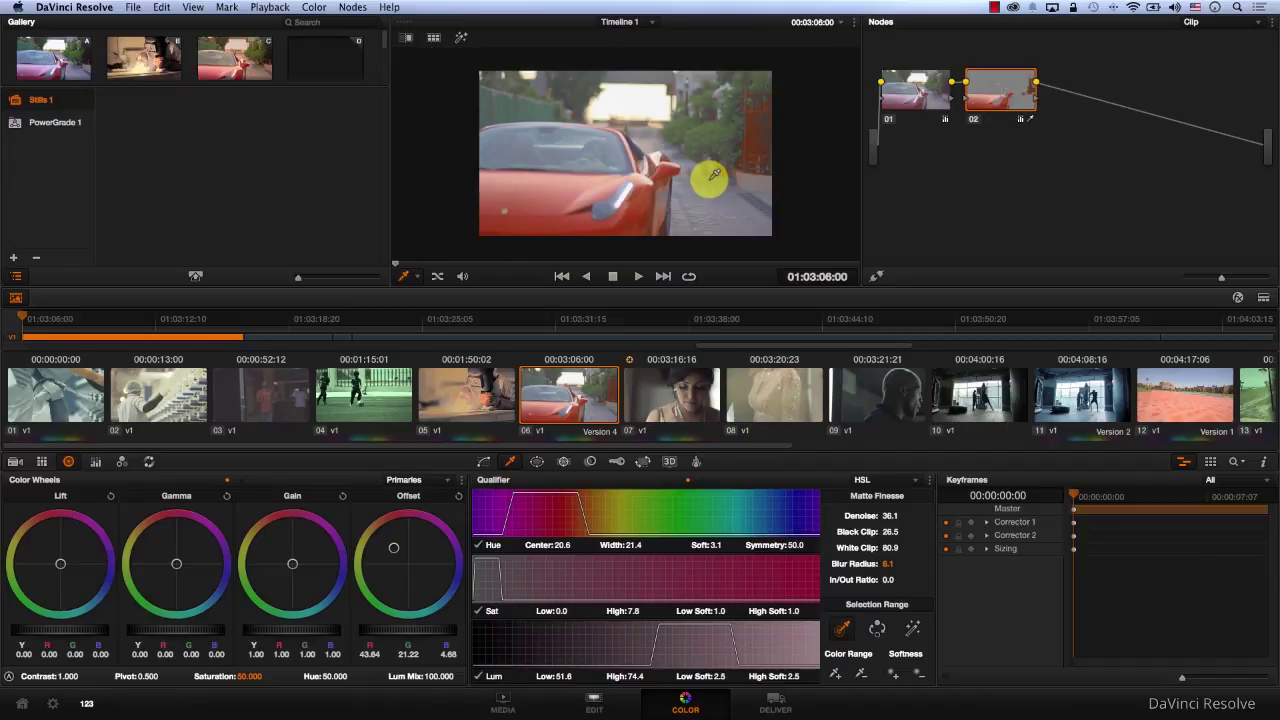
Step: Enable a Curve window and draw a closed six-point shape around the car
click(536, 462)
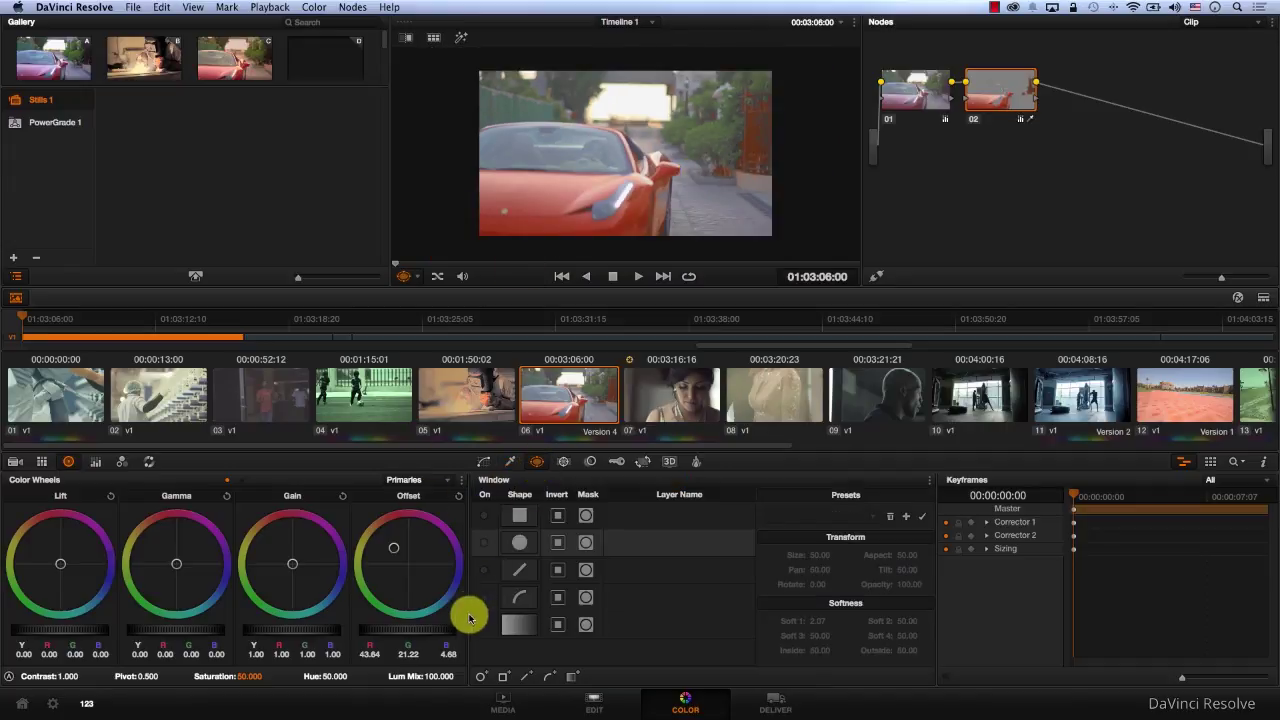
click(484, 597)
click(456, 116)
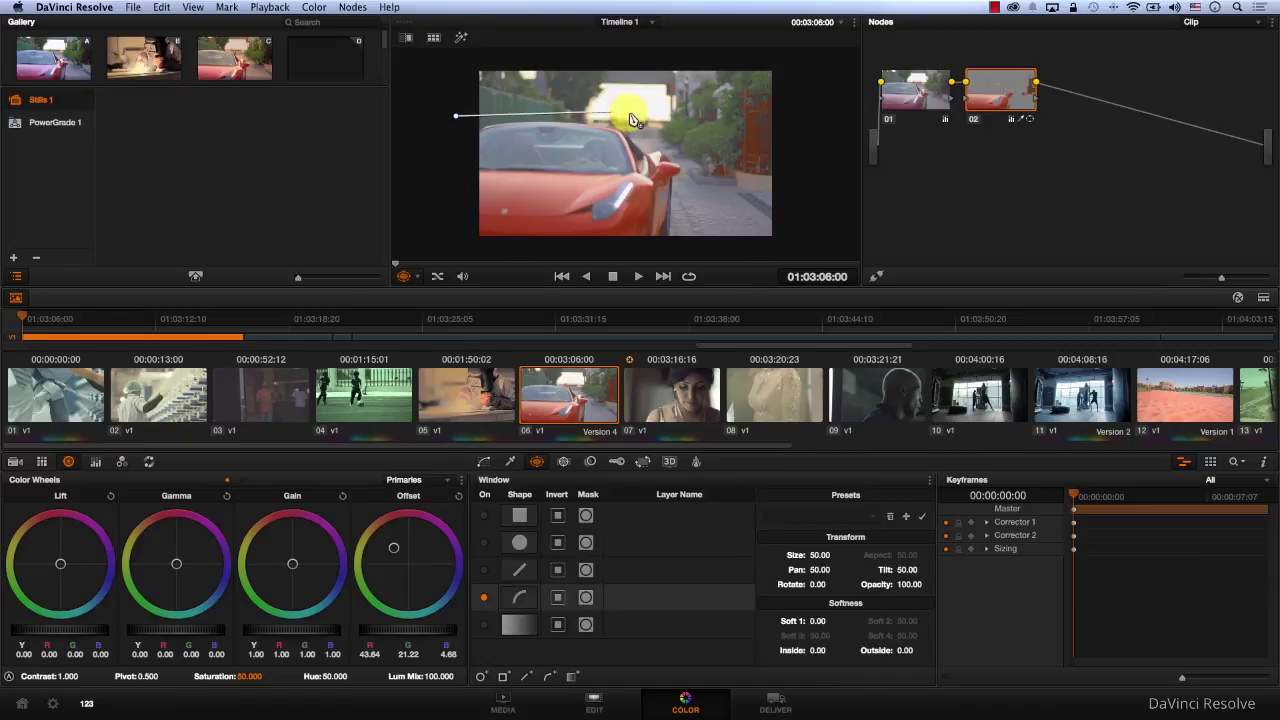
click(628, 114)
click(680, 155)
click(697, 211)
click(694, 244)
click(455, 246)
click(456, 117)
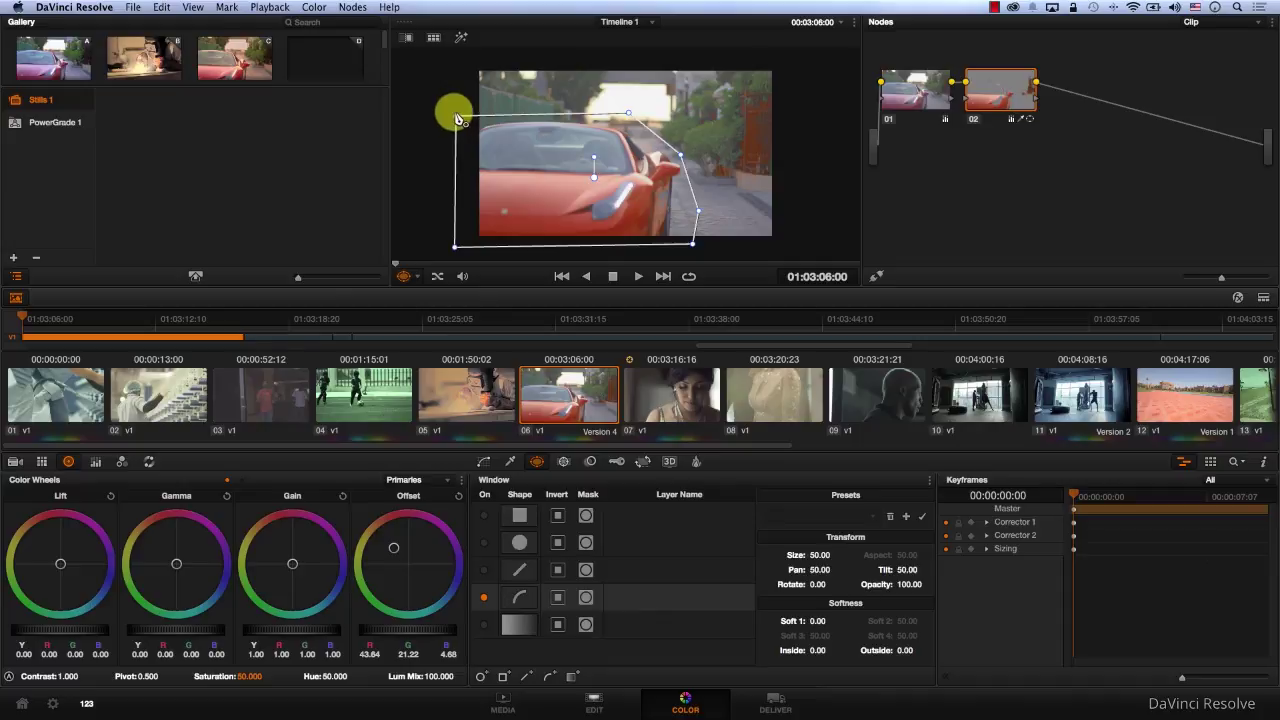
click(510, 461)
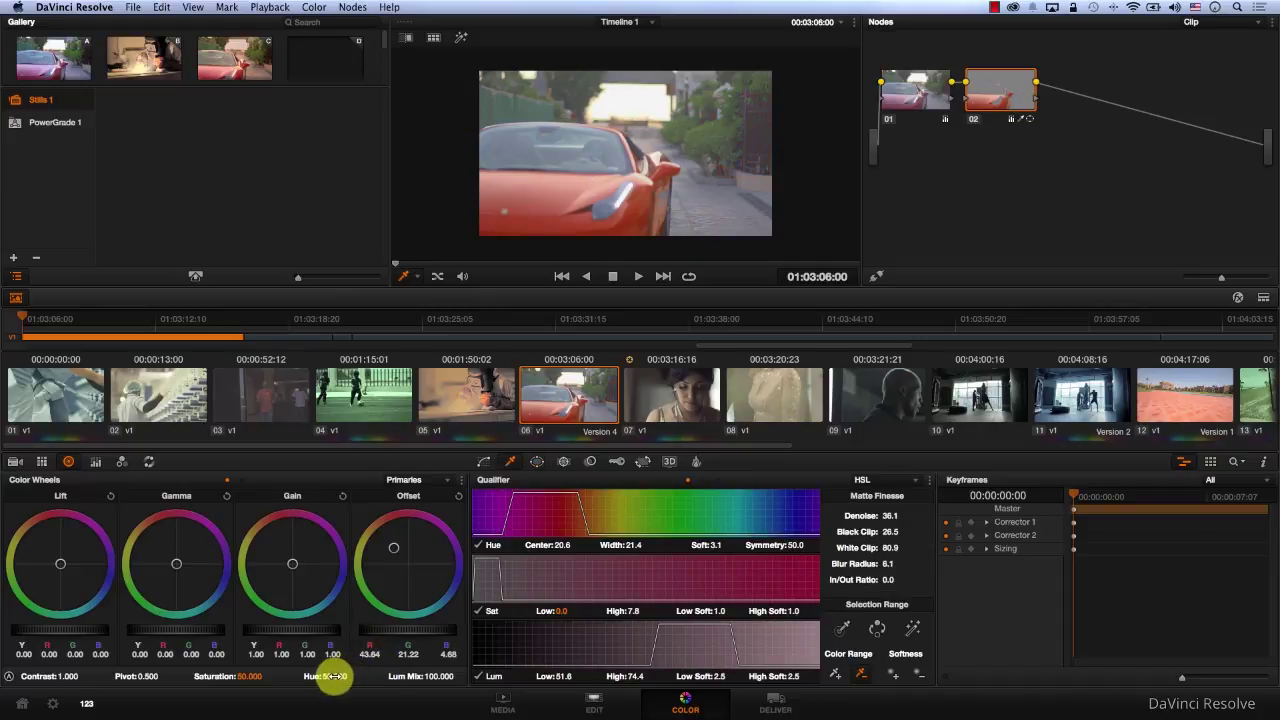
Step: Raise node 02's Hue from 50 to 100 to turn the car turquoise
drag(333, 677, 537, 686)
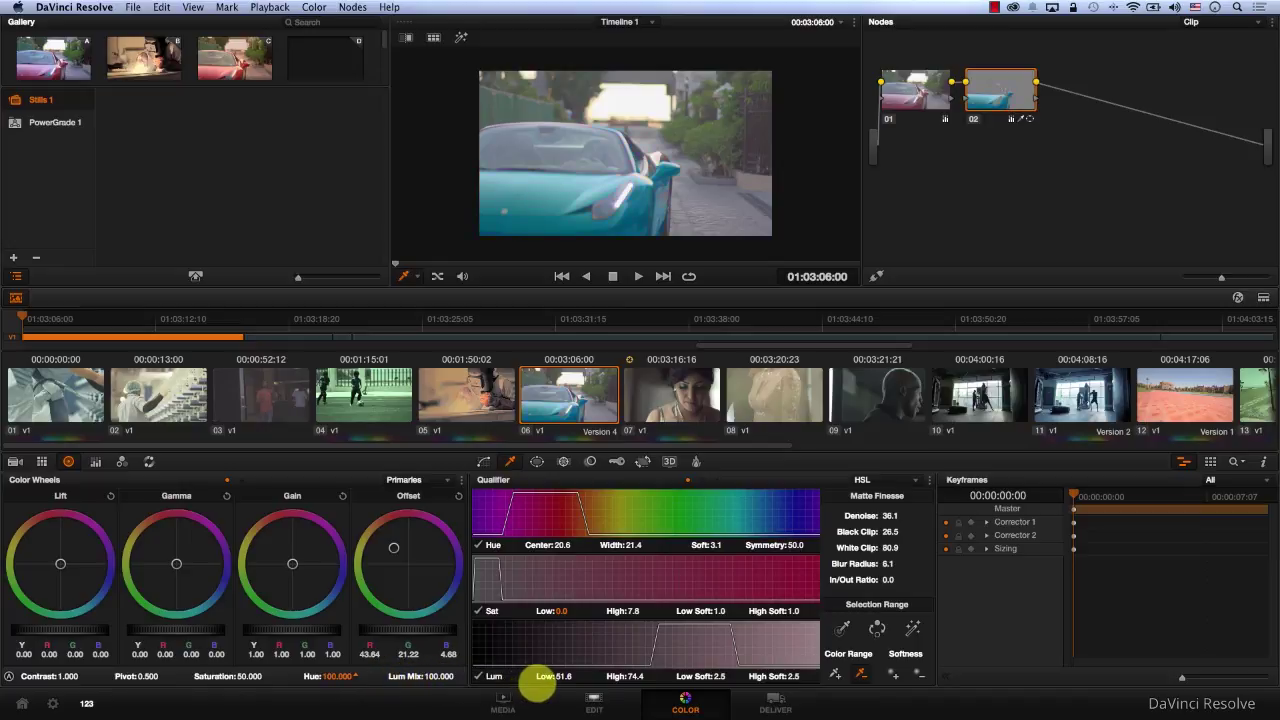